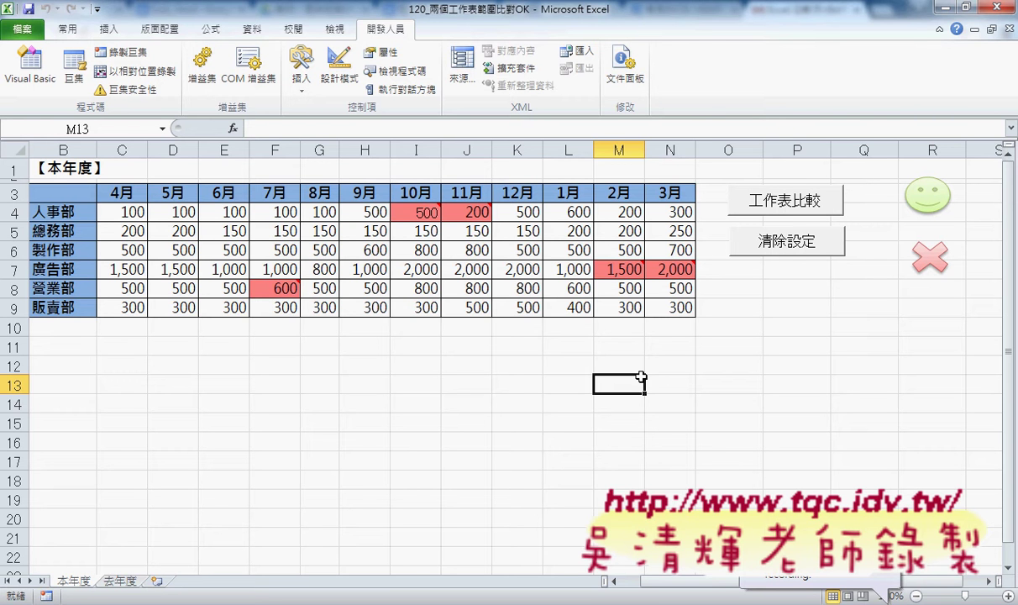
# Clear the red highlights from the 本年度 table with 清除設定, then view the 去年度 sheet
pyautogui.click(785, 245)
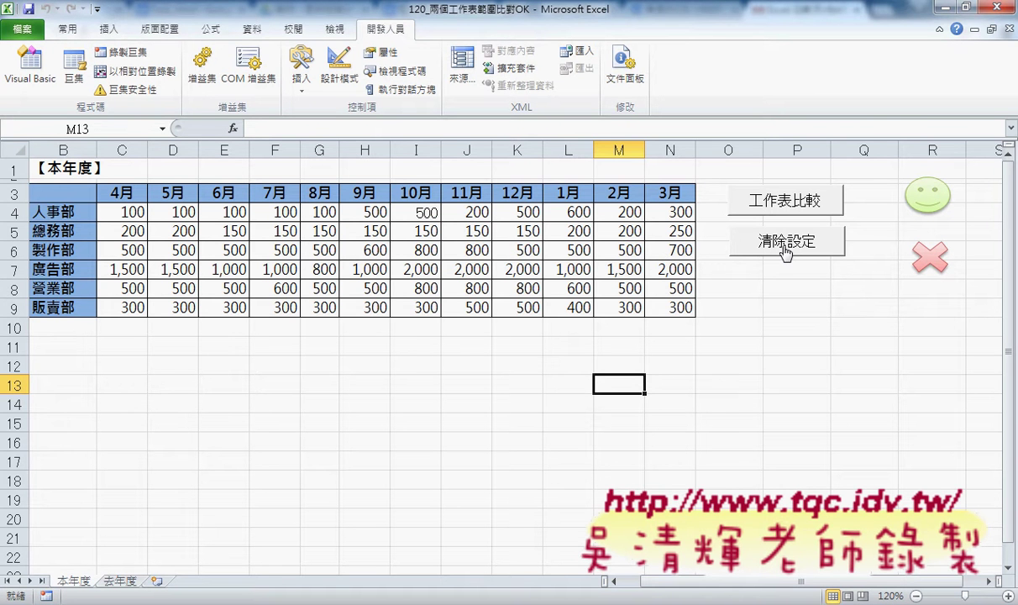
pyautogui.click(122, 581)
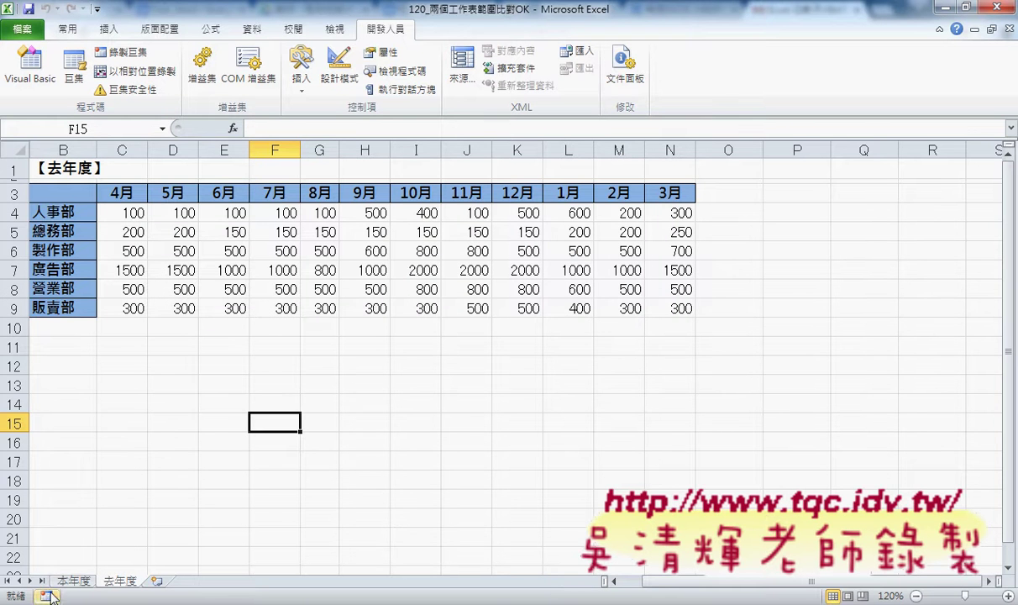
# Compare 本年度 against 去年度 and select last year's data range C4:N9
pyautogui.click(72, 580)
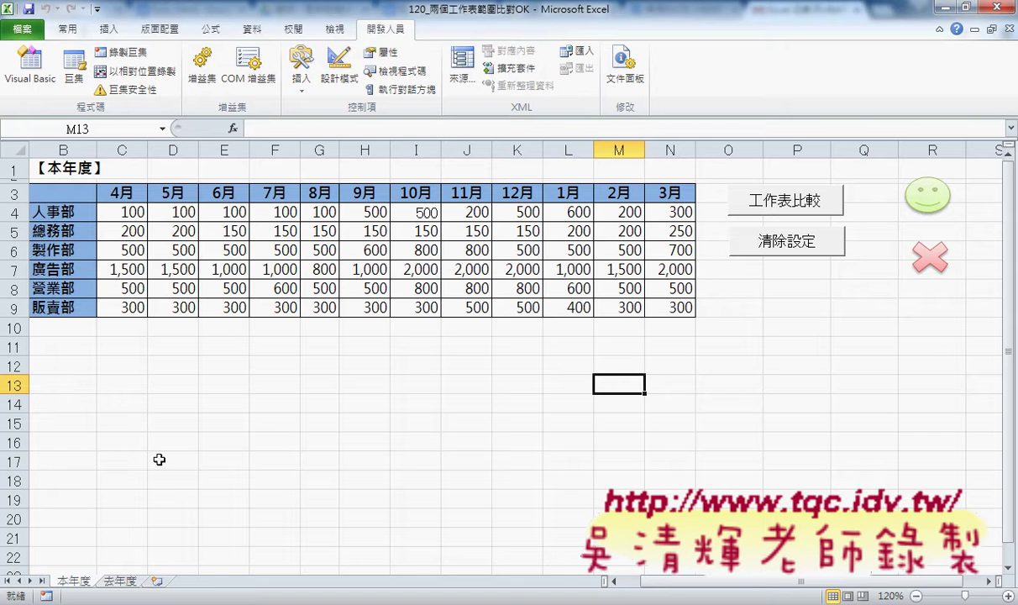
pyautogui.click(122, 581)
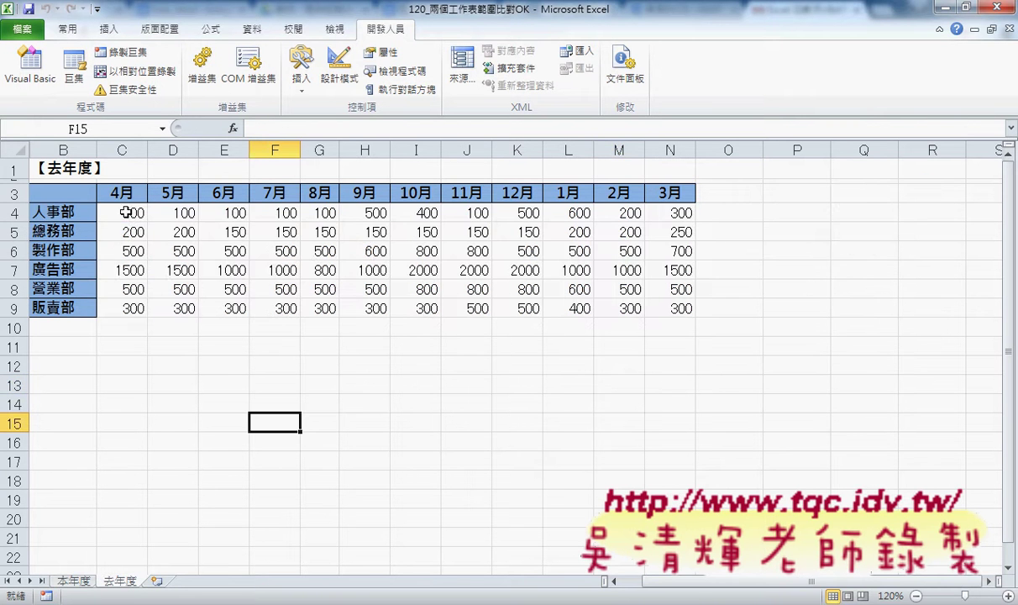
pyautogui.moveTo(122, 213); pyautogui.dragTo(667, 309)
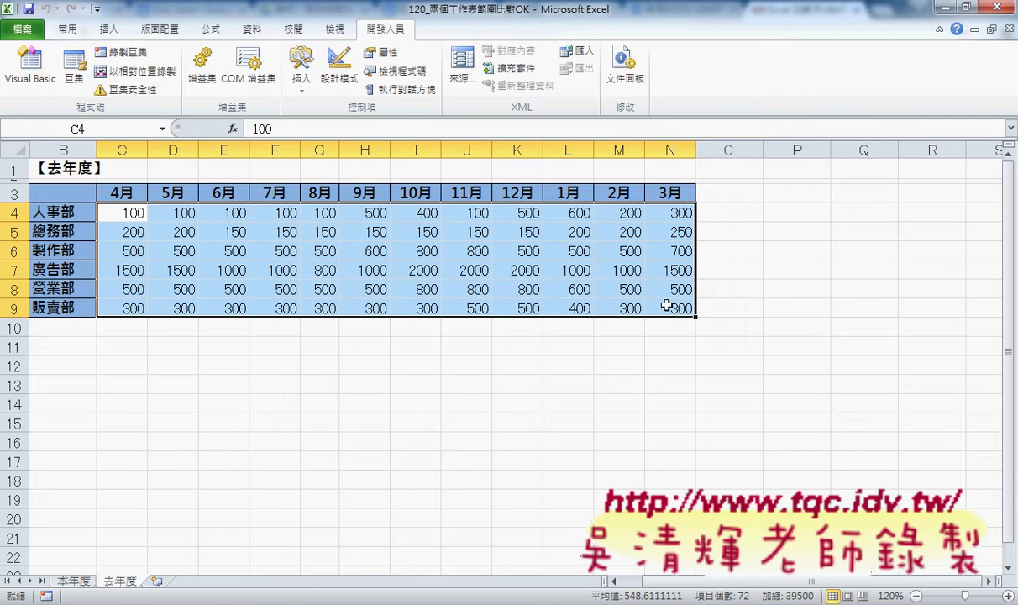
# Back on 本年度, select this year's data range C4:N9
pyautogui.click(74, 580)
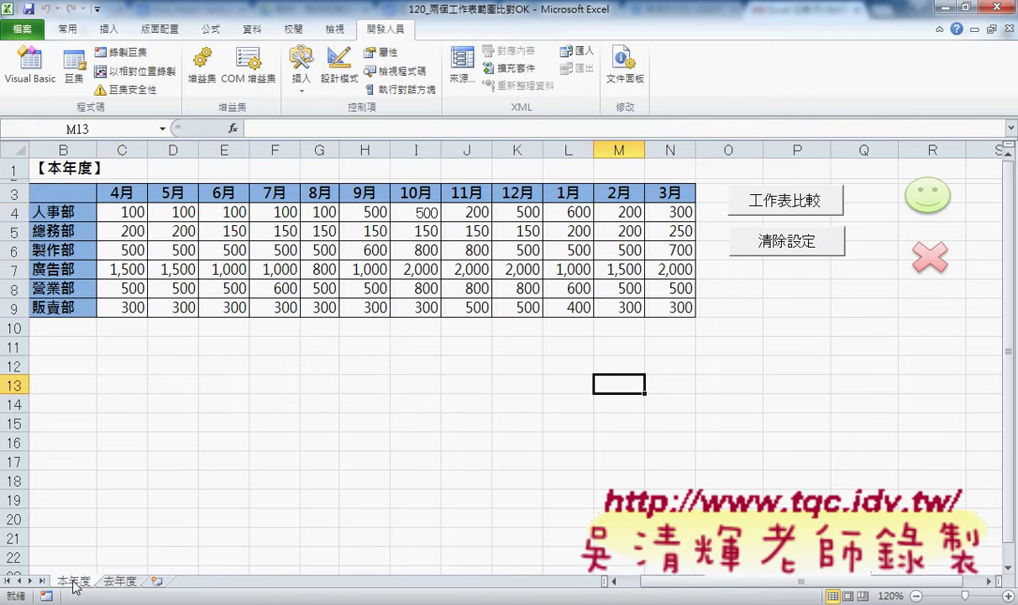
pyautogui.click(124, 212)
pyautogui.moveTo(124, 211); pyautogui.dragTo(669, 311)
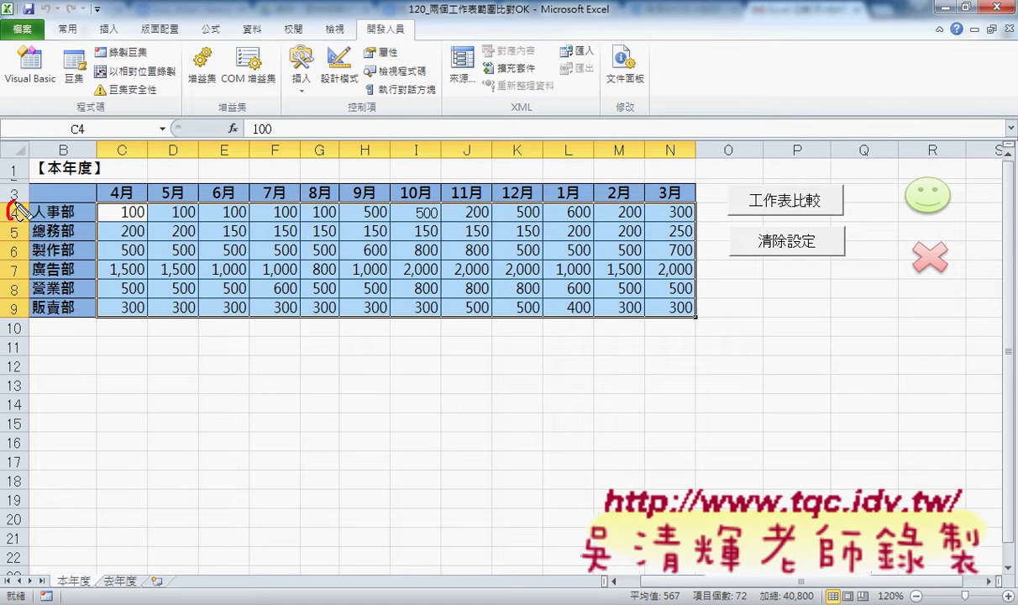
pyautogui.moveTo(15, 203); pyautogui.dragTo(13, 202)
pyautogui.moveTo(18, 301)
pyautogui.mouseDown()
pyautogui.moveTo(21, 317)
pyautogui.moveTo(16, 300)
pyautogui.mouseUp()
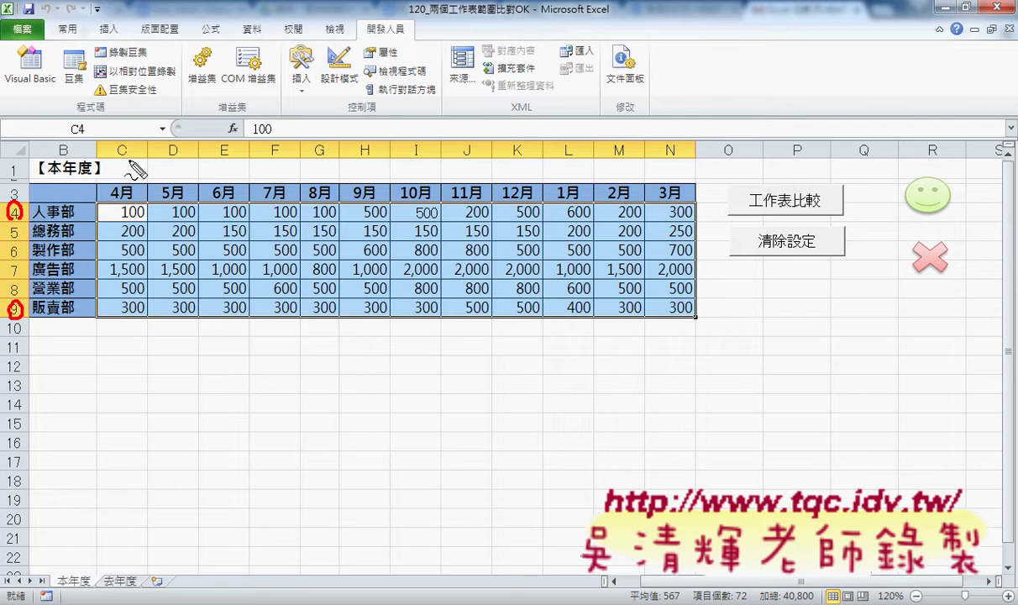
pyautogui.moveTo(126, 161)
pyautogui.mouseDown()
pyautogui.moveTo(130, 145)
pyautogui.moveTo(126, 152)
pyautogui.mouseUp()
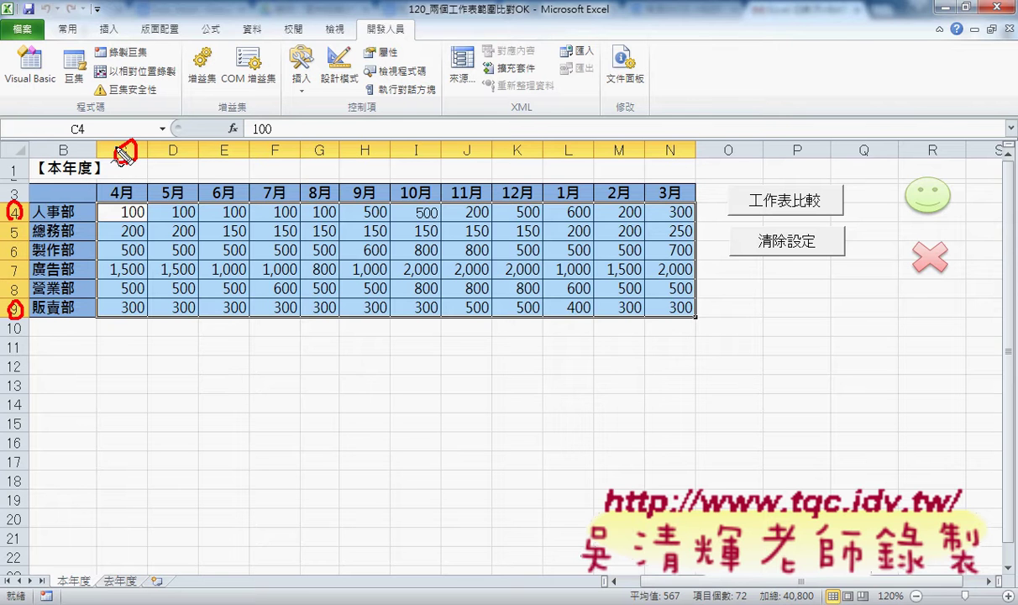
pyautogui.moveTo(121, 98); pyautogui.dragTo(122, 133)
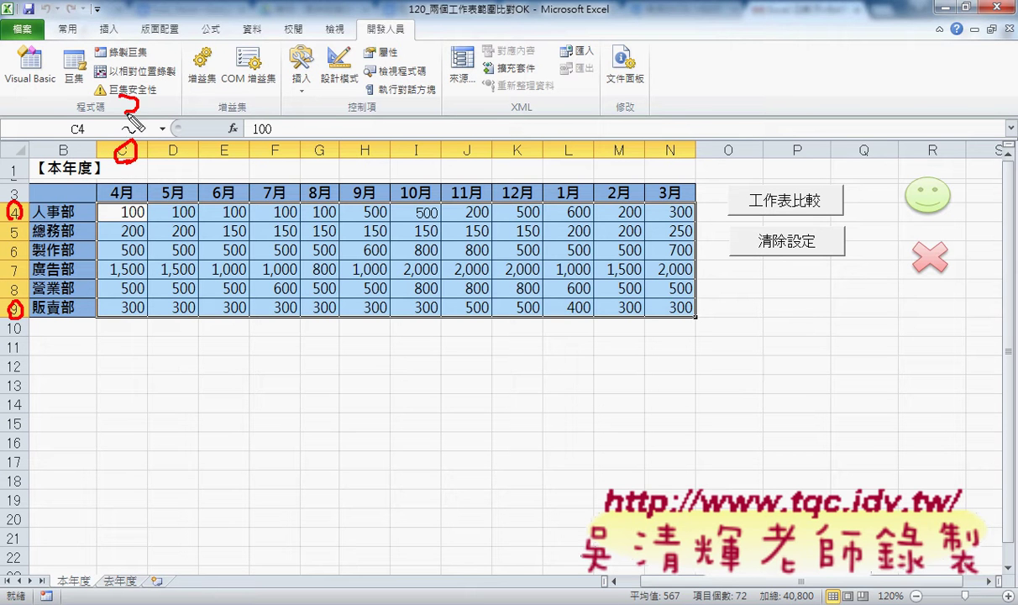
pyautogui.moveTo(242, 149); pyautogui.dragTo(250, 145)
pyautogui.hotkey('ctrl', 'z')
pyautogui.moveTo(665, 100); pyautogui.dragTo(669, 123)
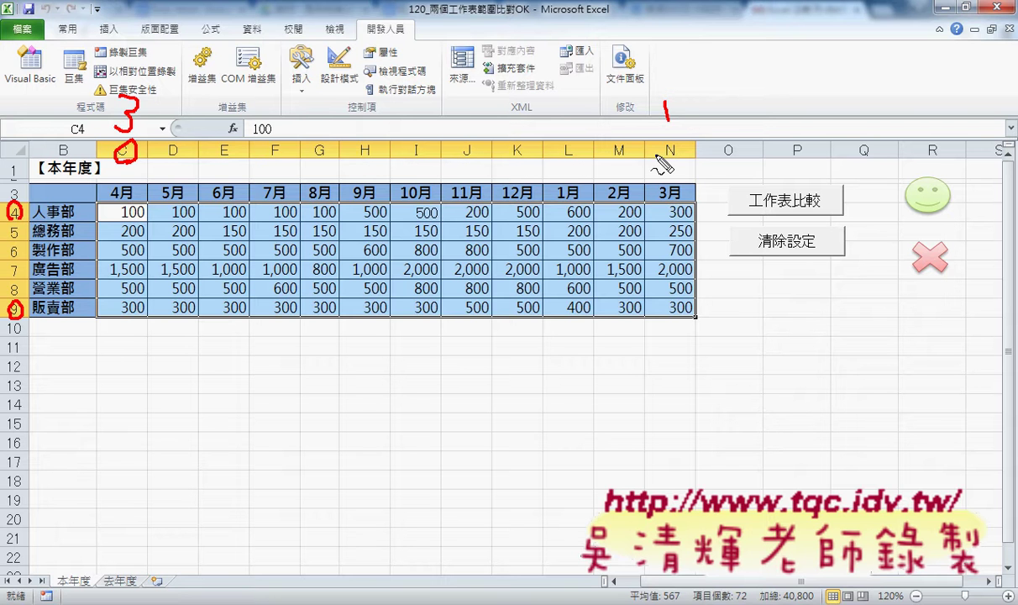
pyautogui.moveTo(684, 88)
pyautogui.mouseDown()
pyautogui.moveTo(720, 108)
pyautogui.moveTo(685, 141)
pyautogui.mouseUp()
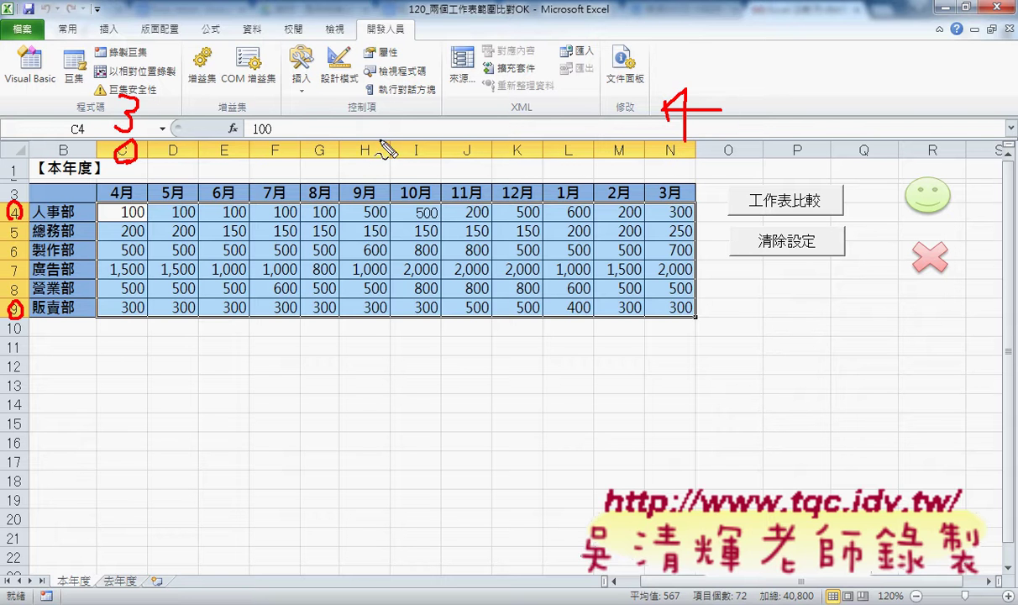
pyautogui.moveTo(179, 123)
pyautogui.mouseDown()
pyautogui.moveTo(483, 116)
pyautogui.moveTo(436, 134)
pyautogui.mouseUp()
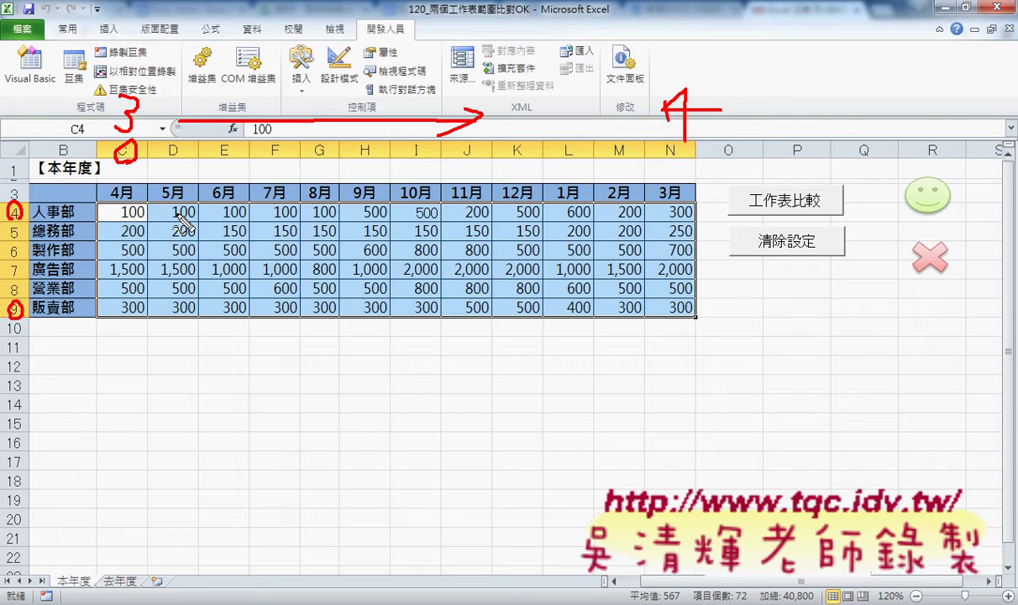
pyautogui.moveTo(139, 200)
pyautogui.mouseDown()
pyautogui.moveTo(146, 212)
pyautogui.moveTo(200, 220)
pyautogui.mouseUp()
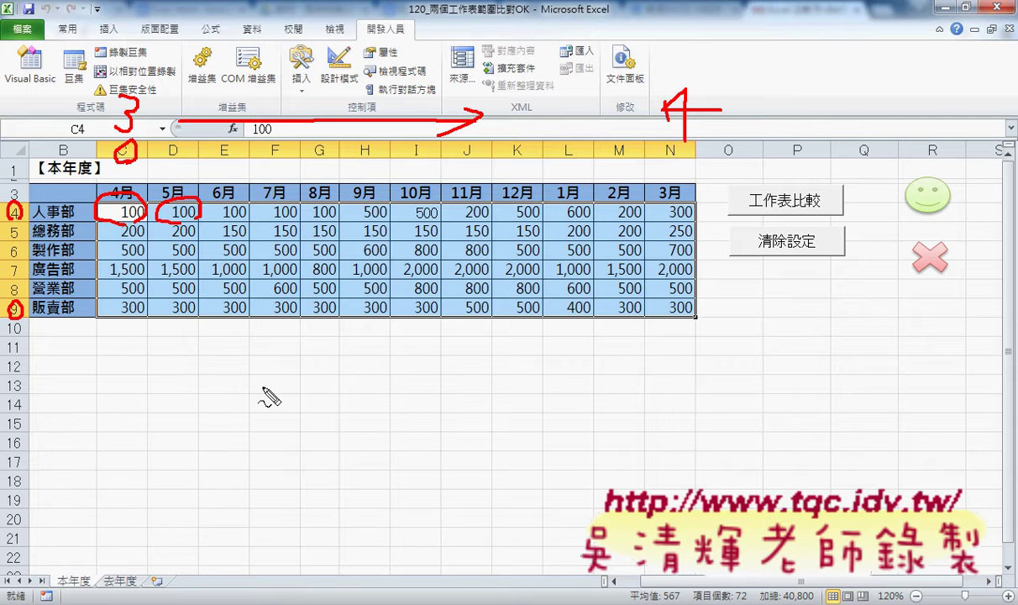
pyautogui.moveTo(263, 387); pyautogui.dragTo(288, 398)
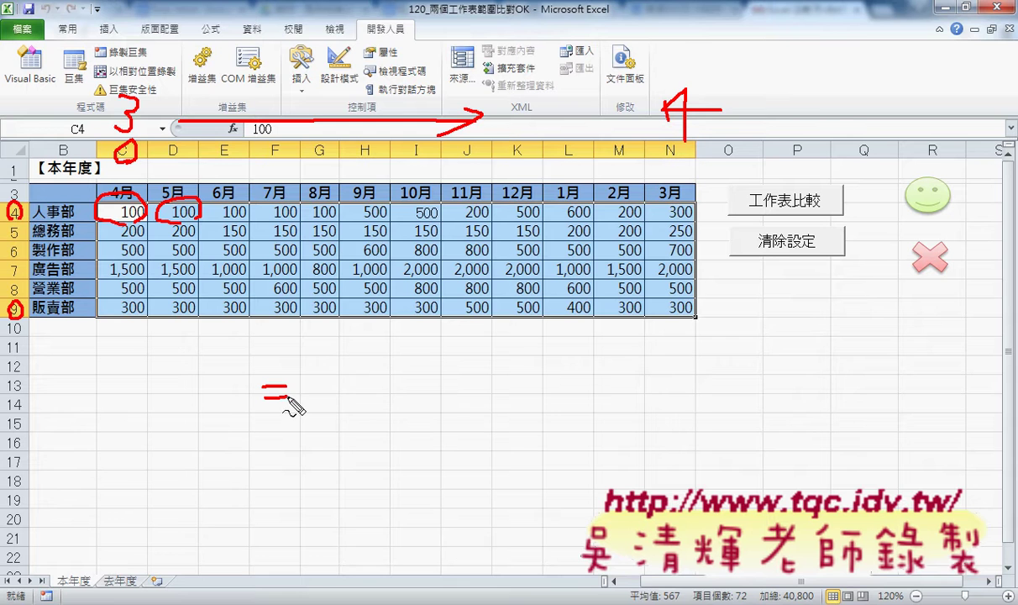
pyautogui.moveTo(403, 378)
pyautogui.mouseDown()
pyautogui.moveTo(413, 400)
pyautogui.moveTo(430, 401)
pyautogui.mouseUp()
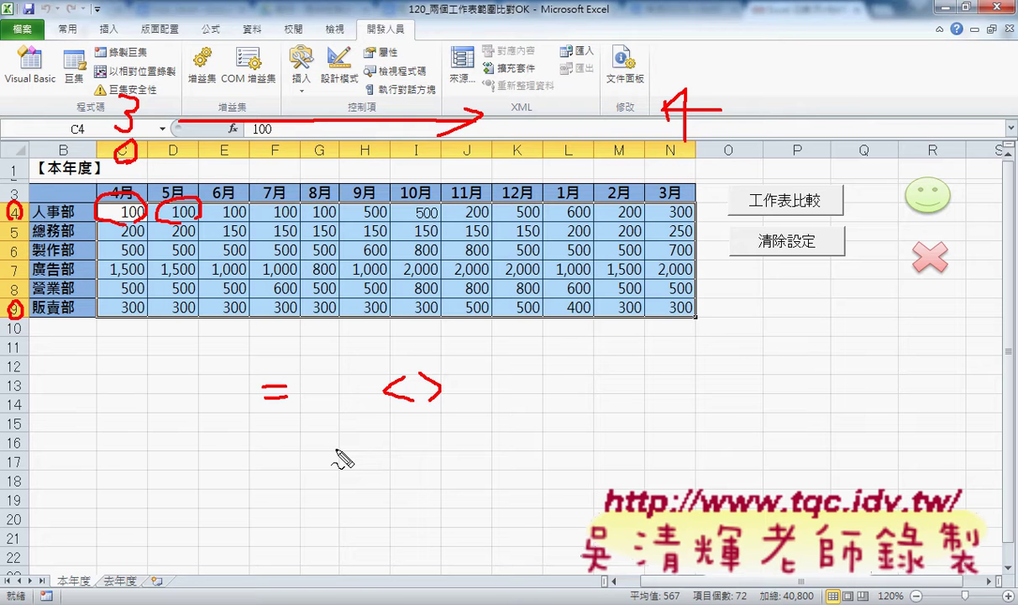
pyautogui.press('Escape')
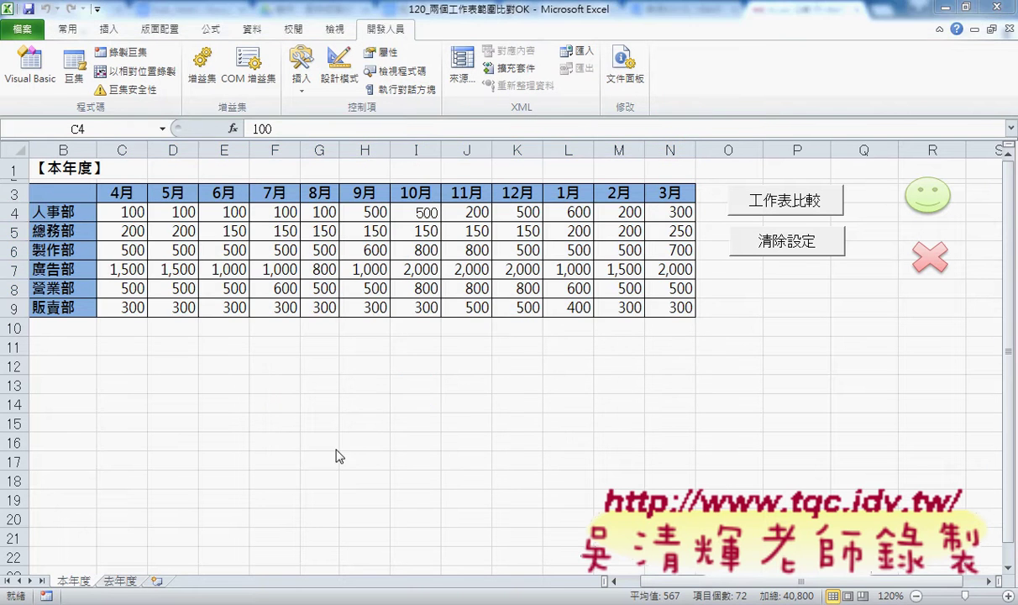
# Run the 工作表比較 comparison and inspect the marked cell J4
pyautogui.click(773, 210)
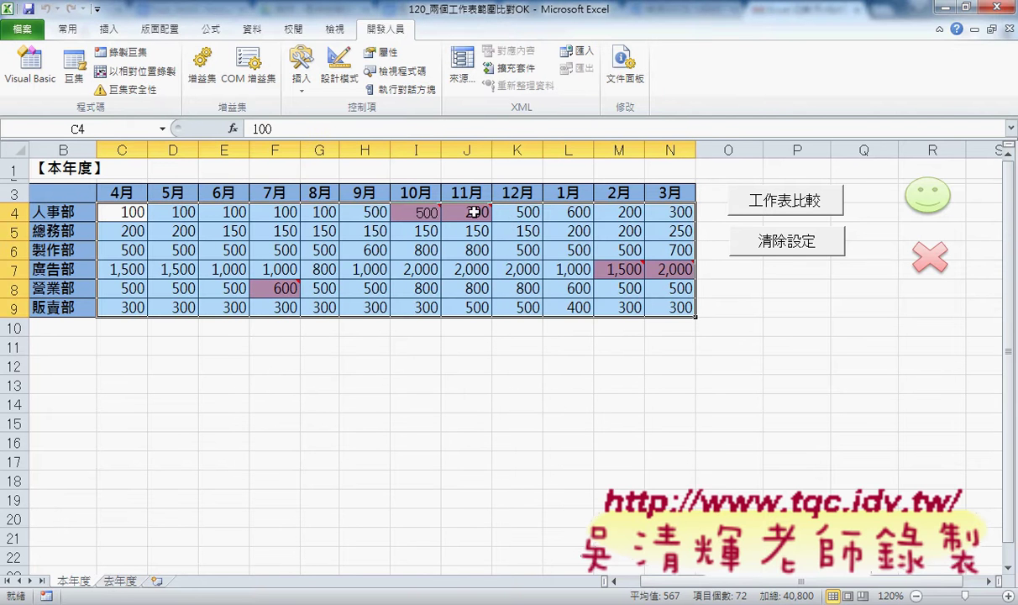
pyautogui.moveTo(475, 212)
pyautogui.click(468, 213)
pyautogui.rightClick(466, 236)
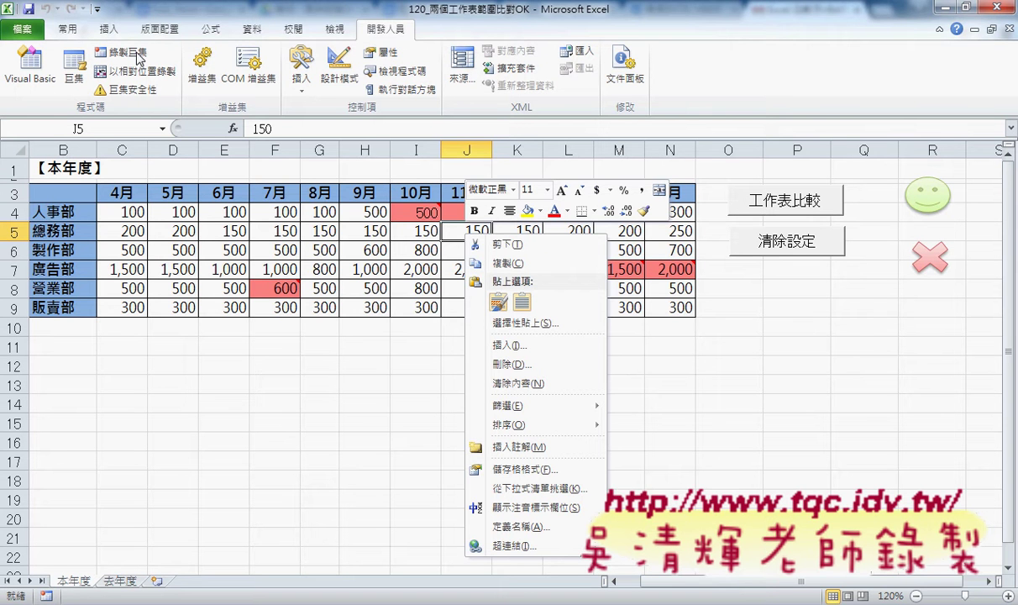
# Open the code of the 工作表比較 button's macro via 指定巨集 and 編輯
pyautogui.rightClick(797, 200)
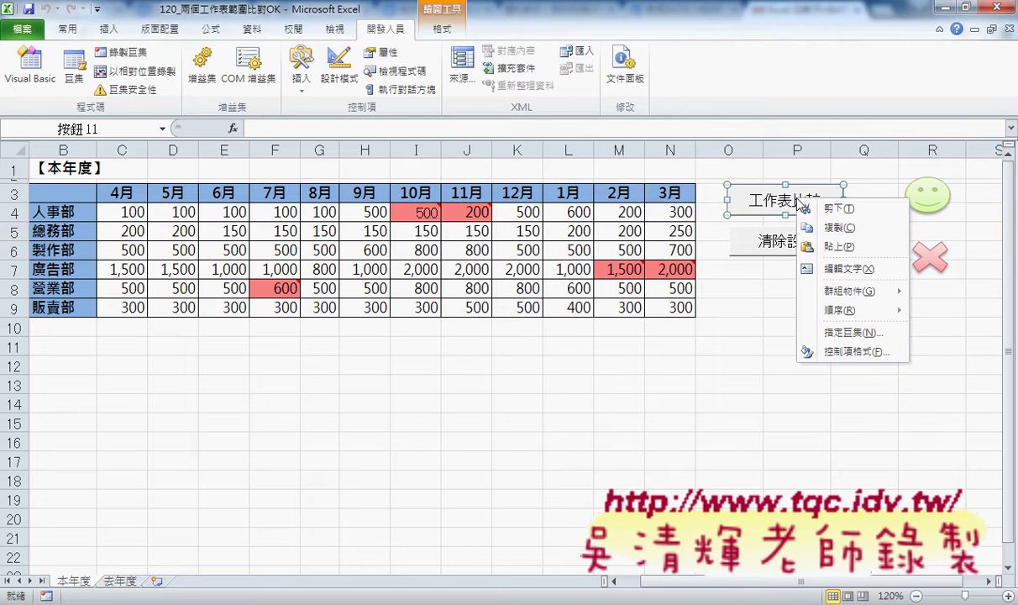
pyautogui.click(853, 332)
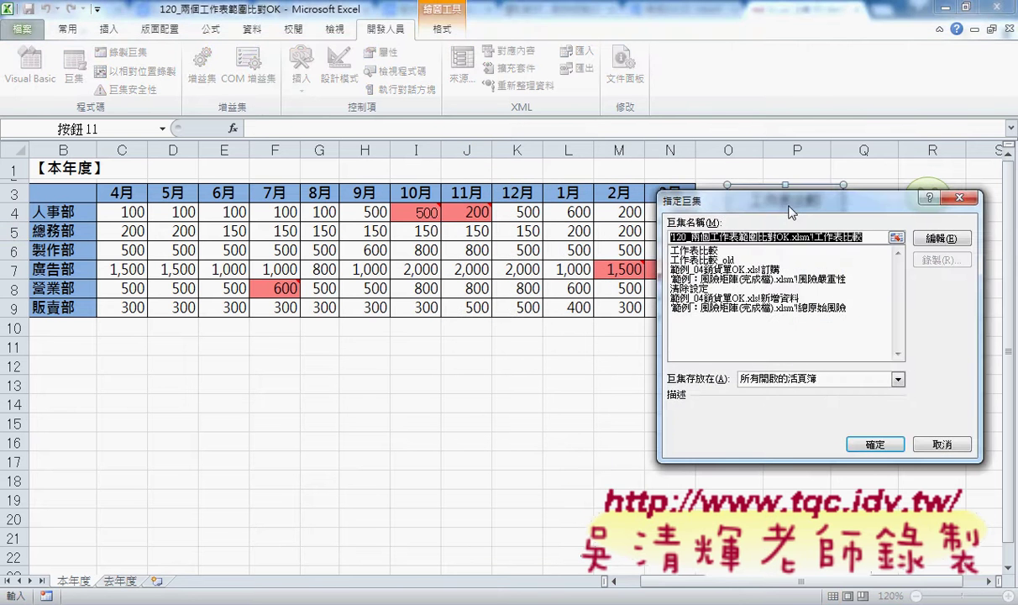
pyautogui.moveTo(789, 205); pyautogui.dragTo(429, 183)
pyautogui.click(563, 214)
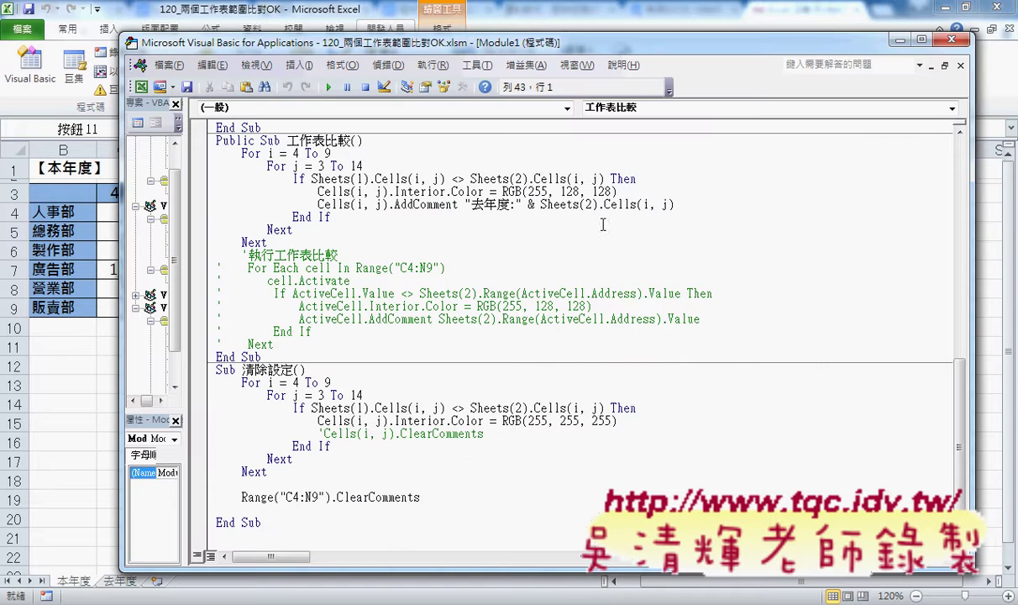
# Move the VBA code window lower right so the table and 工作表比較 button stay visible
pyautogui.click(247, 154)
pyautogui.moveTo(286, 140); pyautogui.dragTo(352, 141)
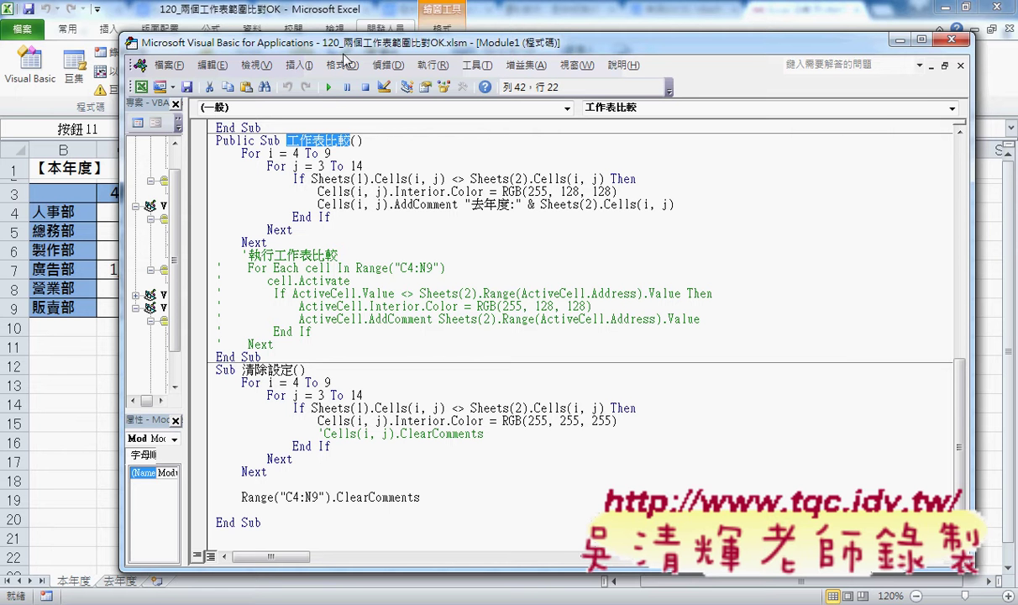
pyautogui.moveTo(349, 51)
pyautogui.mouseDown()
pyautogui.moveTo(406, 204)
pyautogui.moveTo(459, 231)
pyautogui.mouseUp()
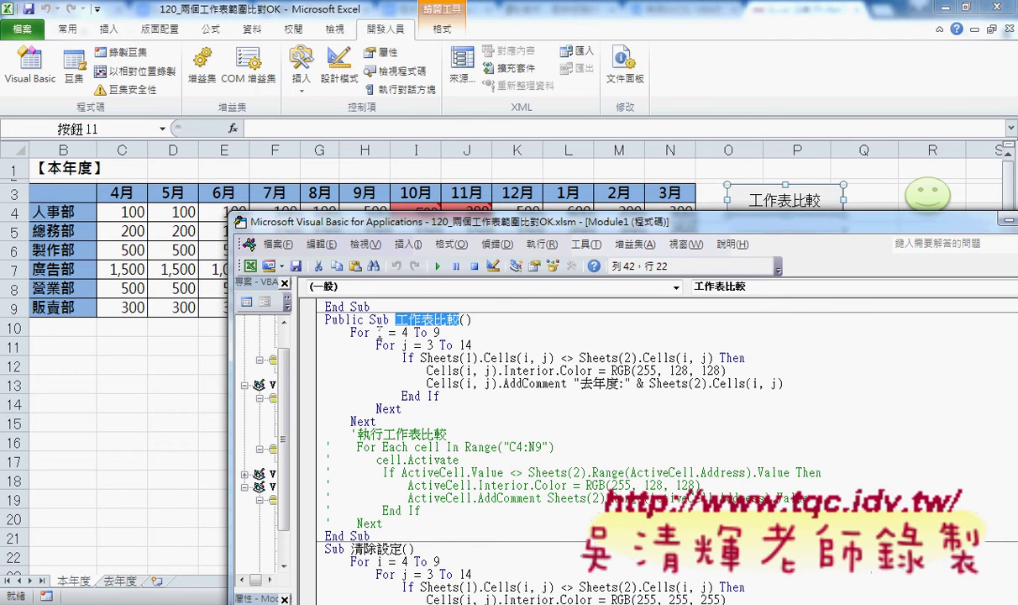
pyautogui.moveTo(376, 333); pyautogui.dragTo(446, 333)
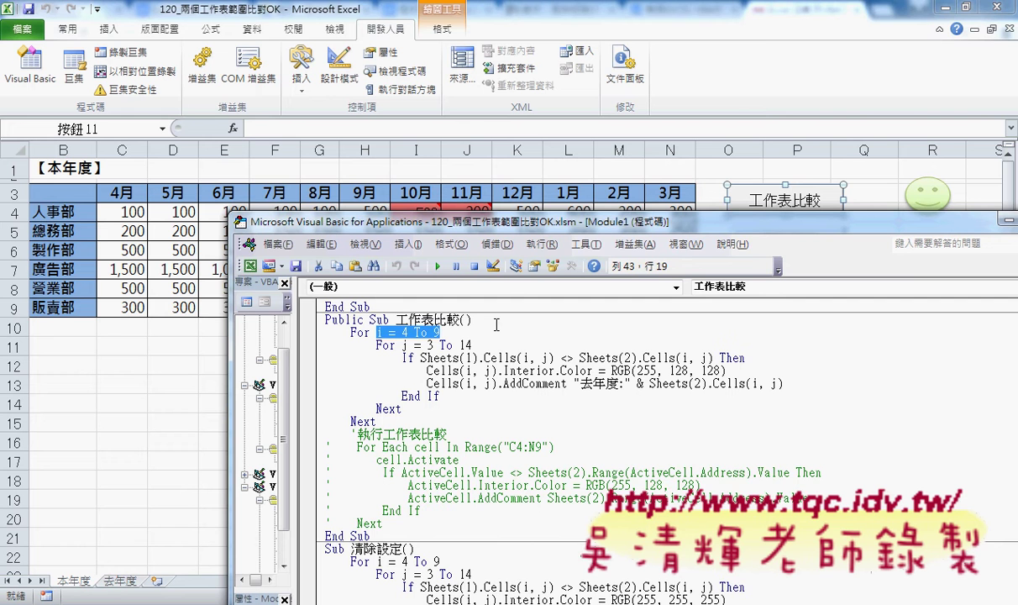
pyautogui.click(496, 324)
# Add numbered comments '1., '2. and '3. before the For i loop, For j loop and If test
pyautogui.press('Return')
pyautogui.write("'")
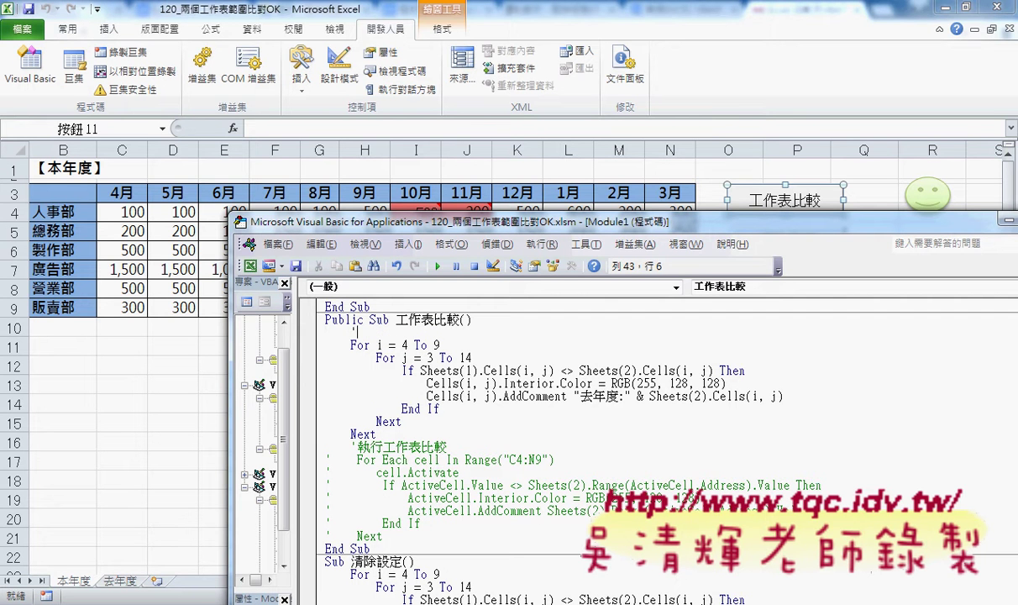
pyautogui.write('1.')
pyautogui.click(438, 344)
pyautogui.press('Return')
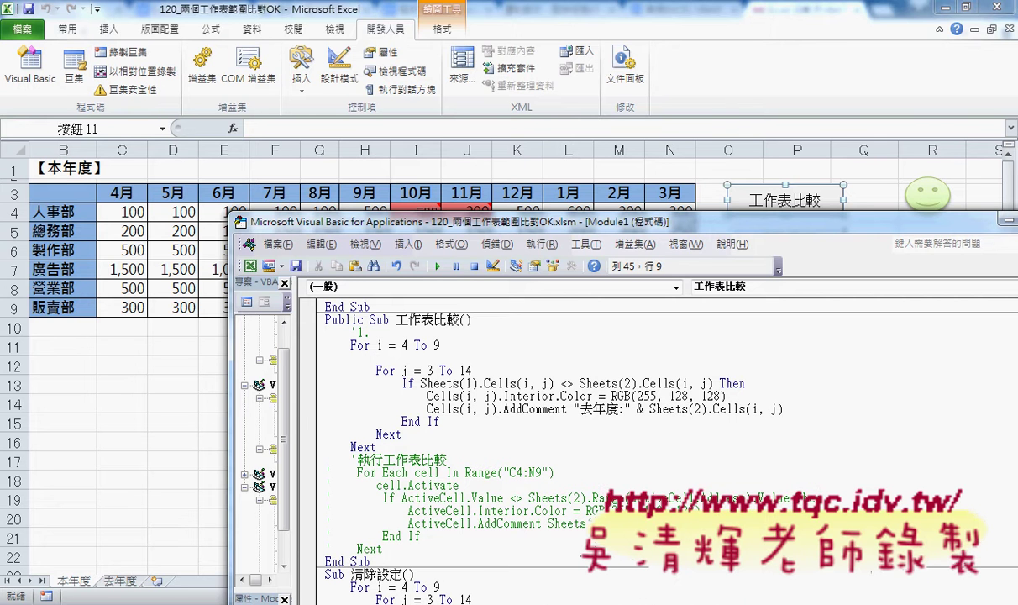
pyautogui.write("'2.")
pyautogui.press('Down')
pyautogui.press('End')
pyautogui.press('Return')
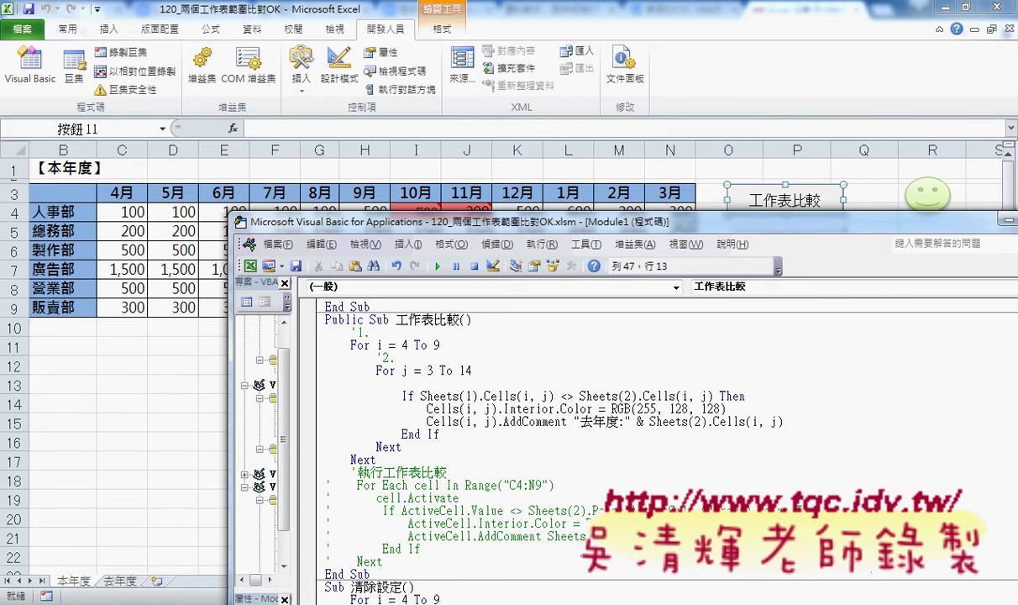
pyautogui.write("'3.")
# Highlight the column range j = 3 To 14 and move to the If comparison
pyautogui.doubleClick(379, 344)
pyautogui.moveTo(380, 341)
pyautogui.mouseDown()
pyautogui.moveTo(441, 344)
pyautogui.moveTo(484, 376)
pyautogui.mouseUp()
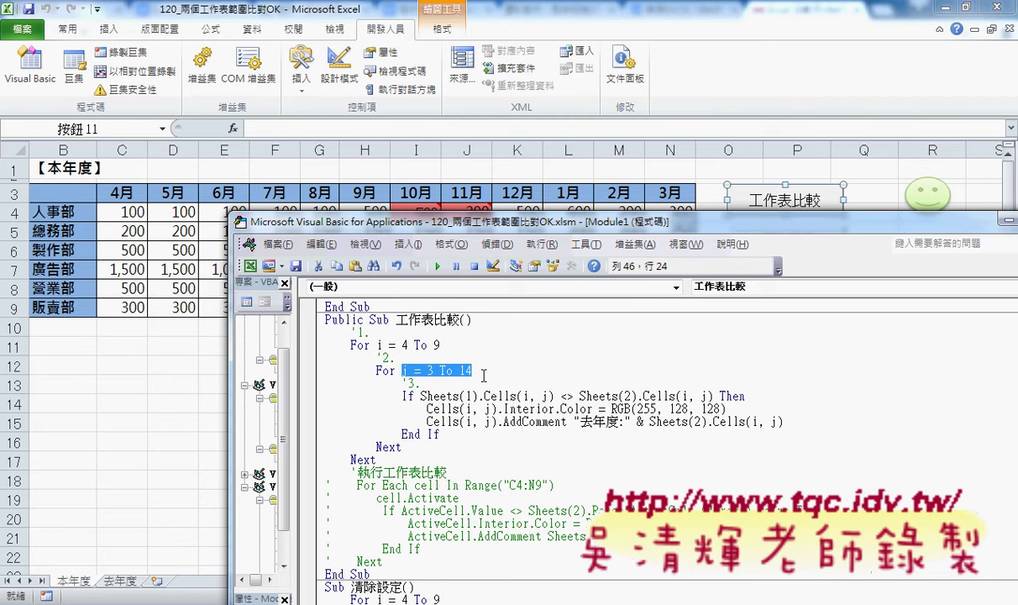
pyautogui.click(420, 395)
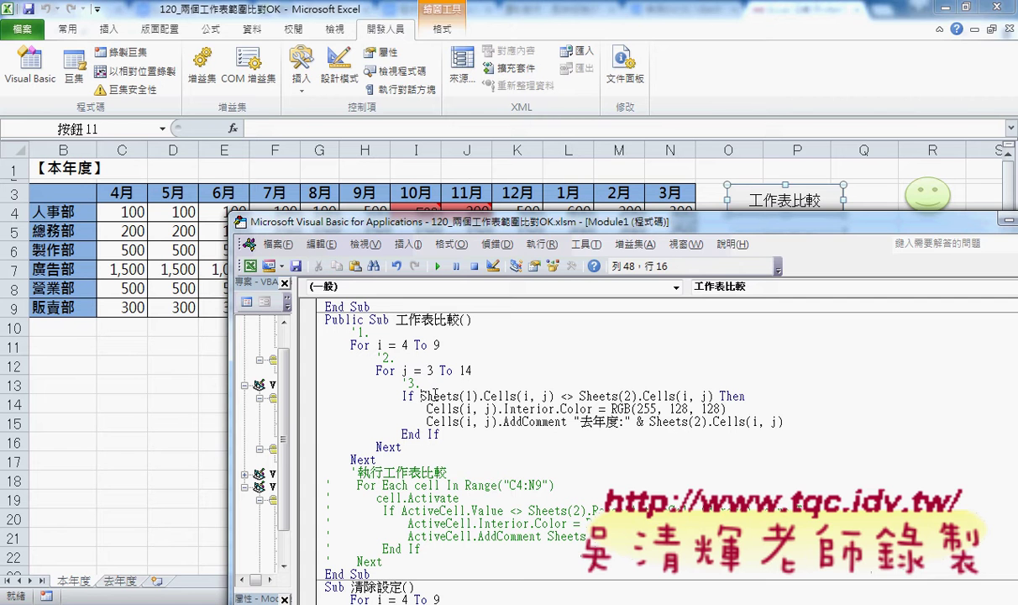
pyautogui.moveTo(420, 395); pyautogui.dragTo(480, 395)
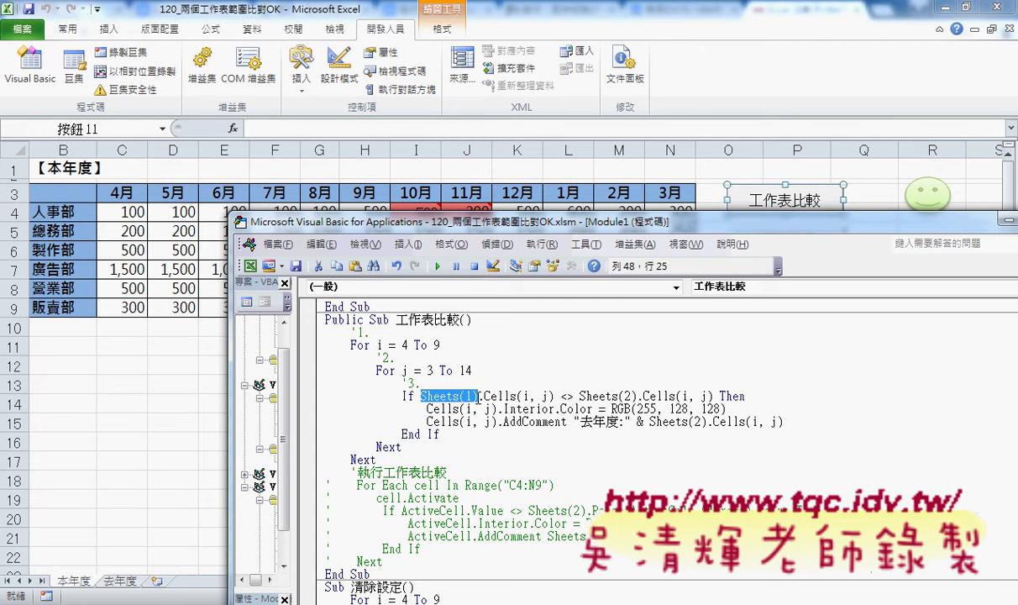
pyautogui.moveTo(484, 395); pyautogui.dragTo(554, 395)
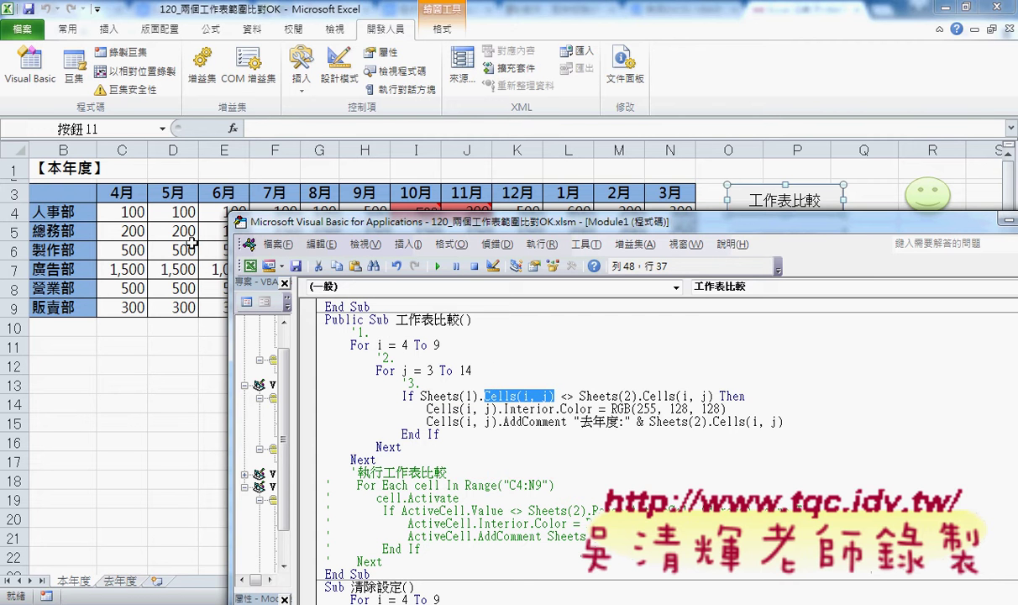
pyautogui.moveTo(561, 395); pyautogui.dragTo(712, 396)
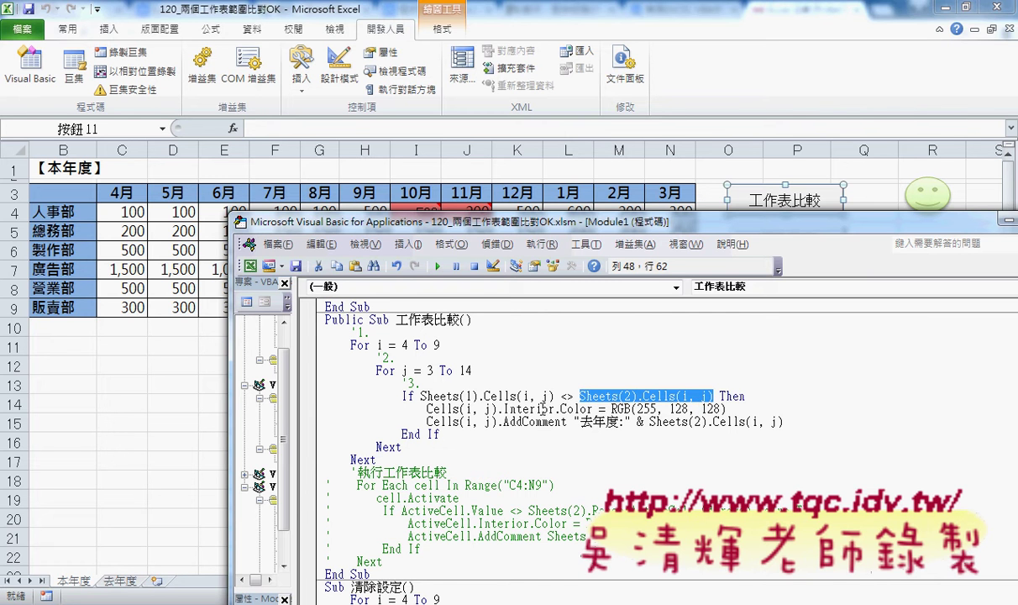
pyautogui.moveTo(592, 409); pyautogui.dragTo(503, 409)
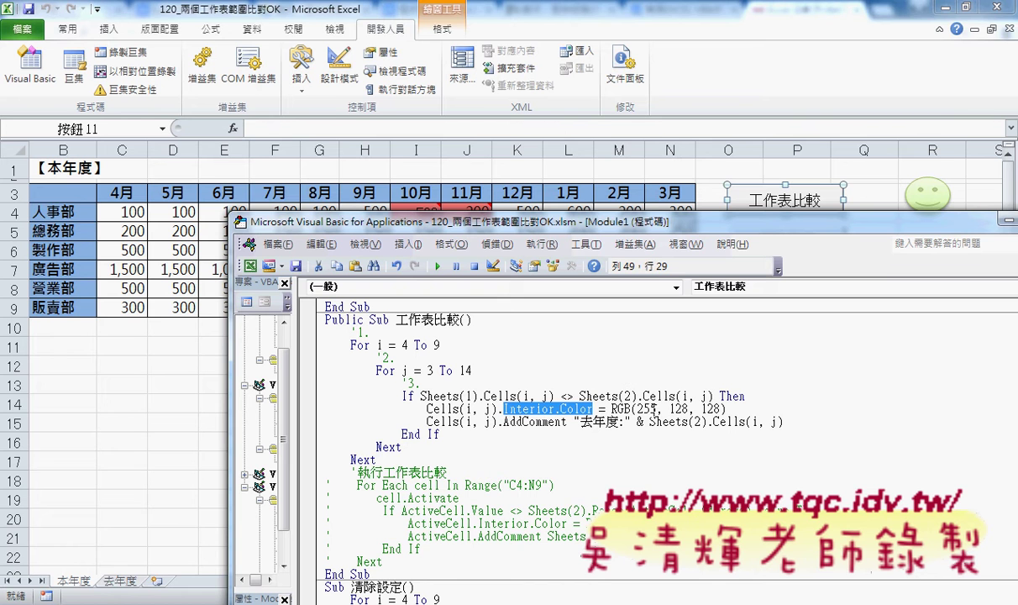
pyautogui.moveTo(725, 409); pyautogui.dragTo(612, 409)
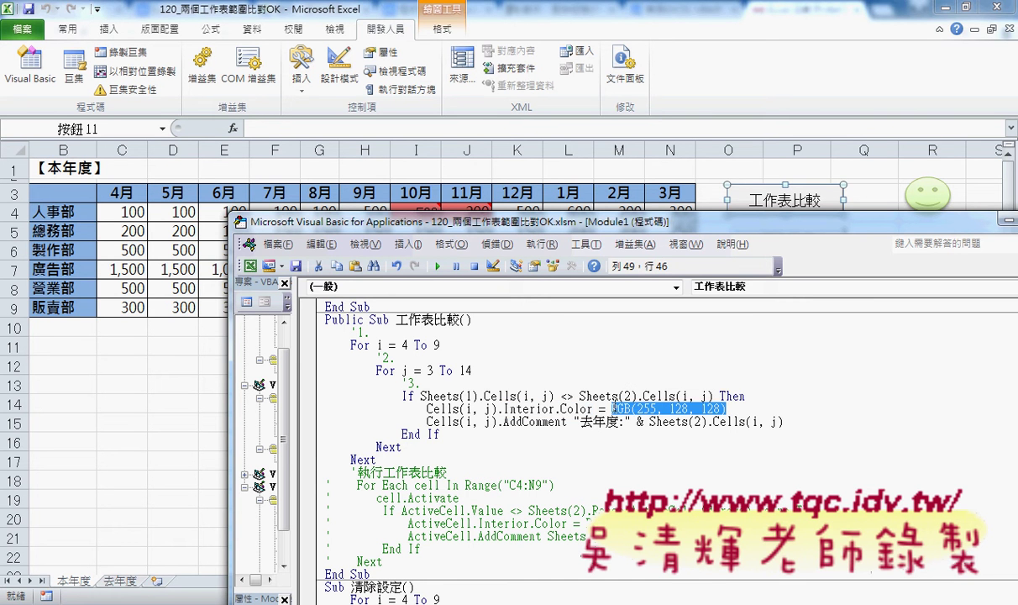